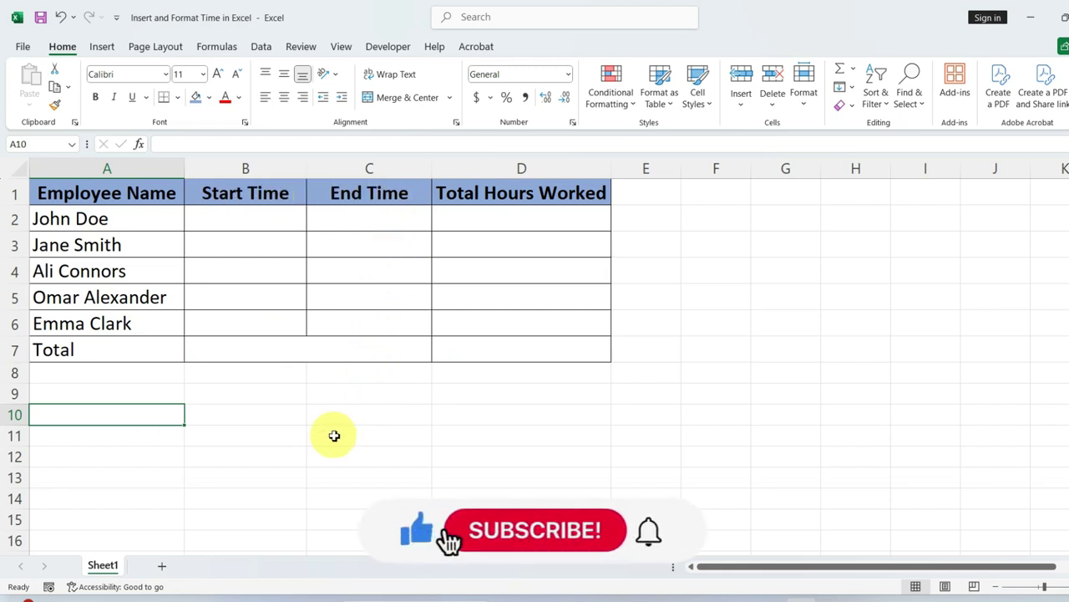
- Select the Start Time and End Time cells B2:C6 for all five employees and open Format Cells
{"action": "left_click", "coordinate": [219, 221]}
{"action": "left_click_drag", "start_coordinate": [240, 223], "coordinate": [354, 327]}
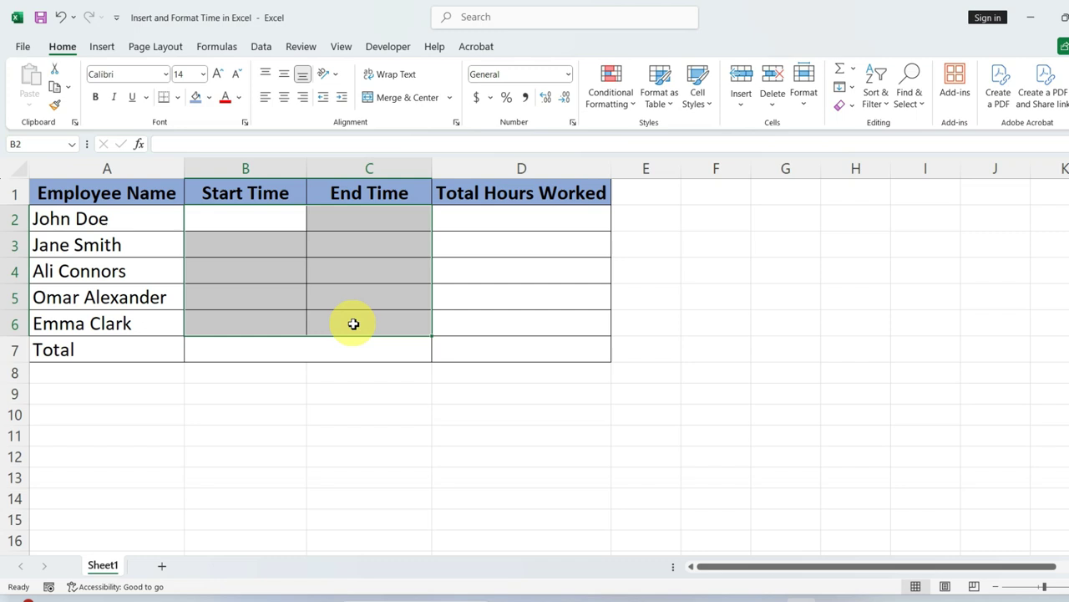
{"action": "right_click", "coordinate": [353, 324]}
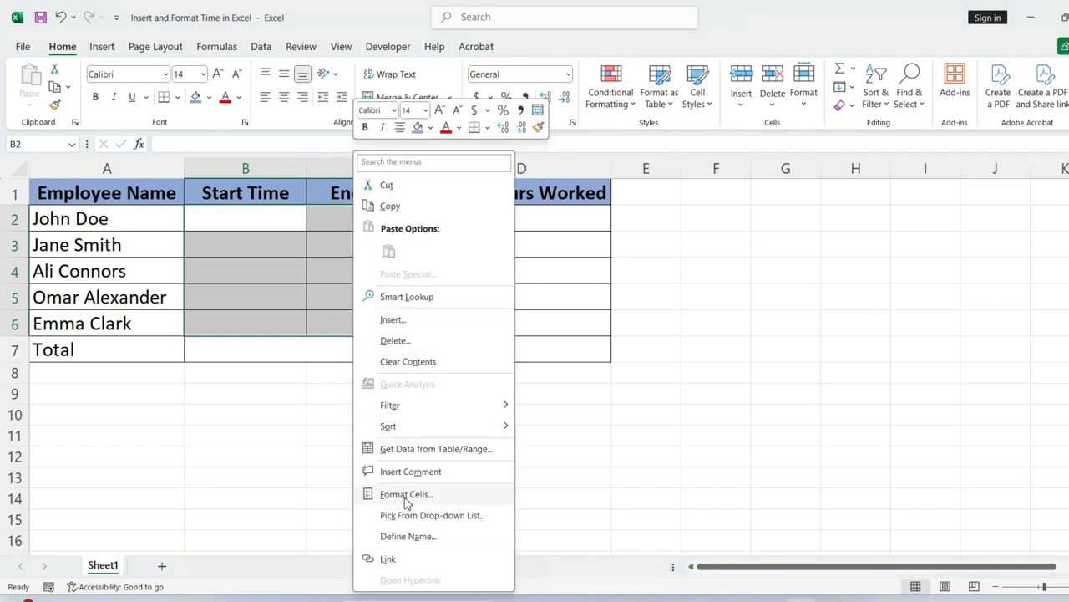
{"action": "left_click", "coordinate": [404, 496]}
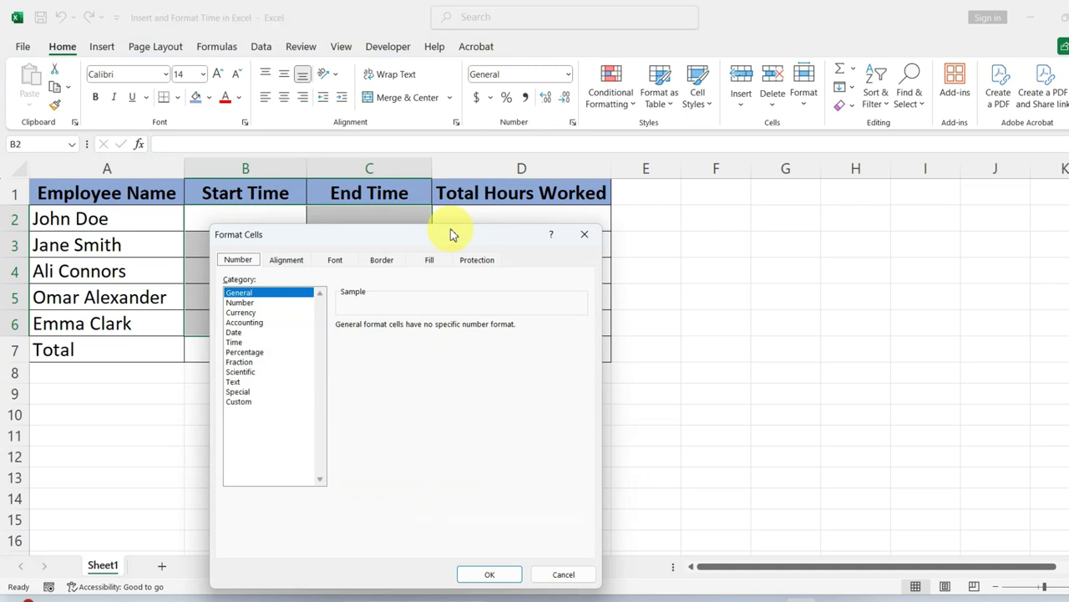
{"action": "left_click_drag", "start_coordinate": [448, 233], "coordinate": [369, 146]}
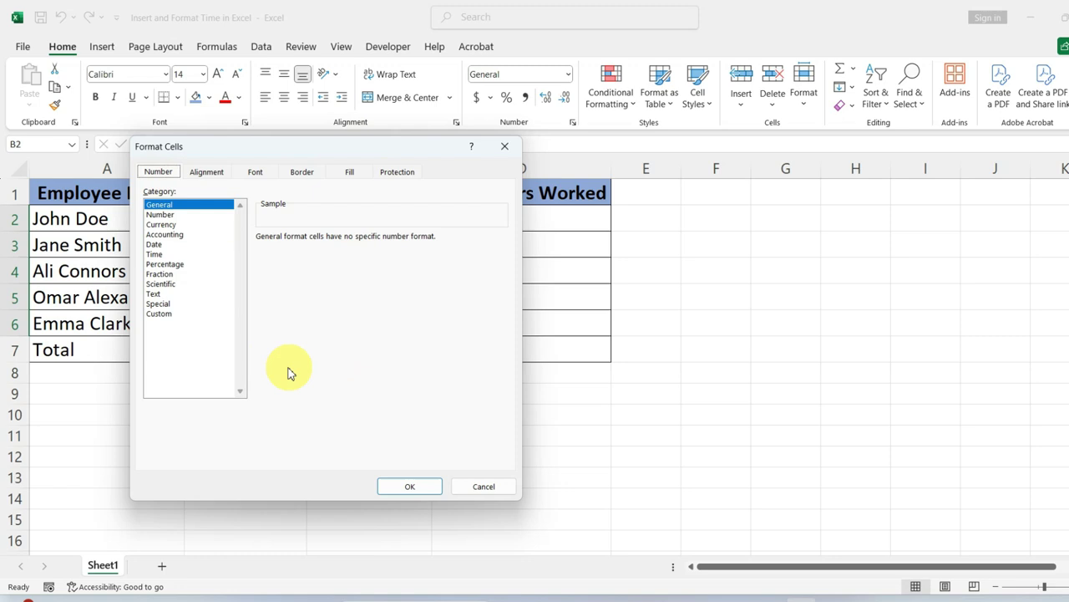
- Apply the Time category with English (United States) locale and the 1:30 PM type
{"action": "left_click", "coordinate": [153, 255]}
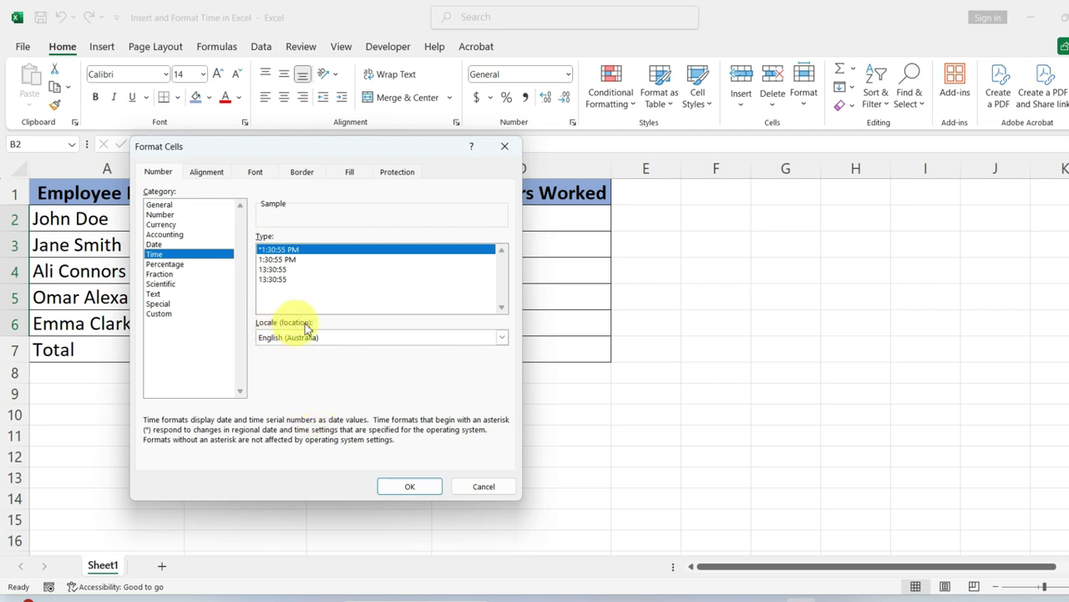
{"action": "left_click", "coordinate": [501, 339]}
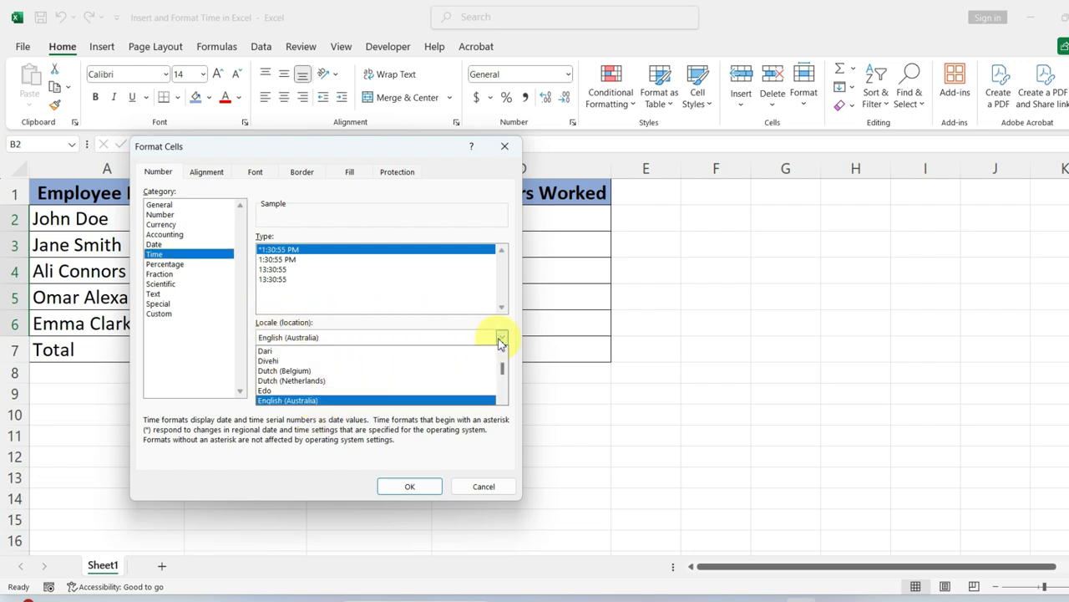
{"action": "scroll", "coordinate": [504, 363], "scroll_direction": "down", "scroll_amount": 20}
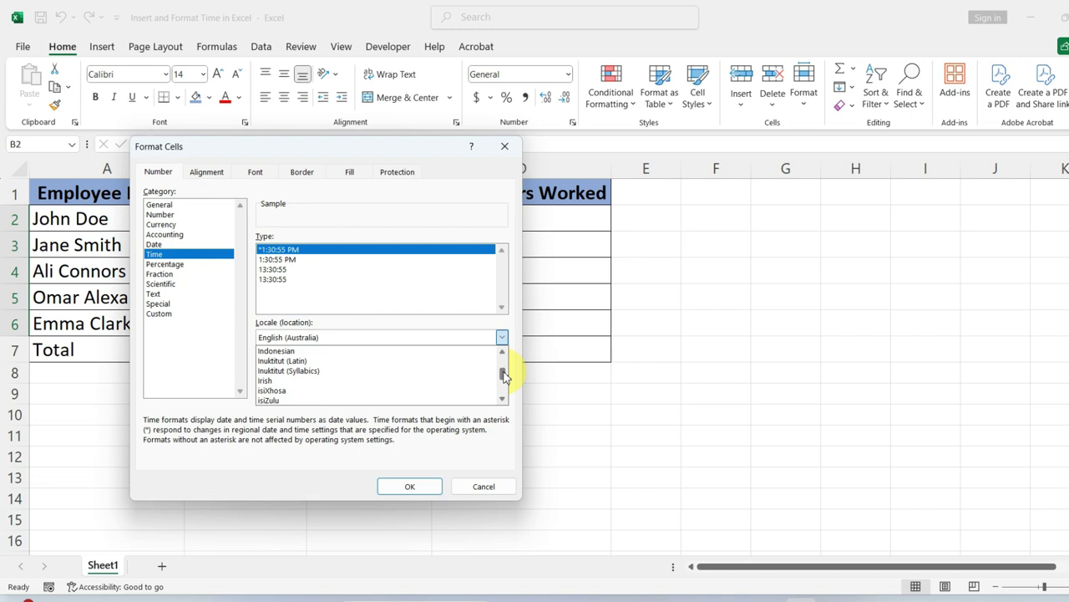
{"action": "left_click_drag", "start_coordinate": [504, 376], "coordinate": [506, 355]}
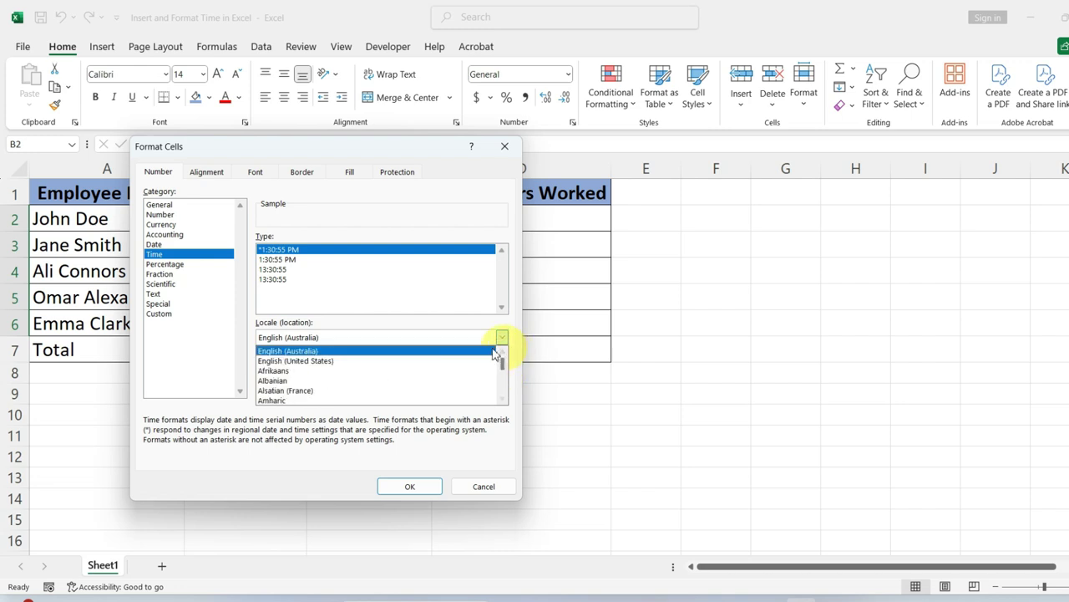
{"action": "left_click", "coordinate": [358, 361]}
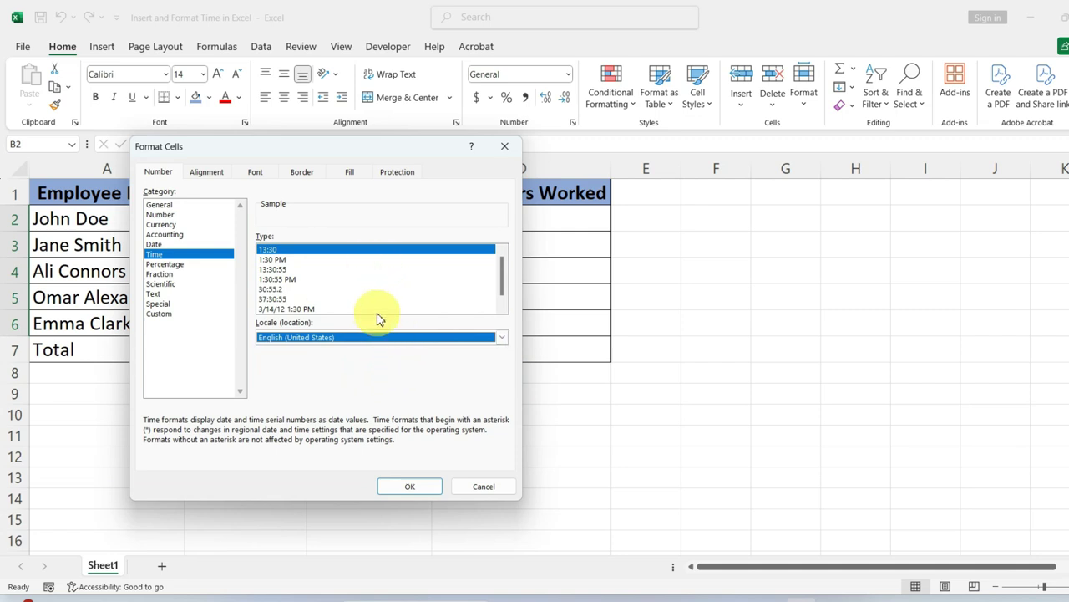
{"action": "left_click_drag", "start_coordinate": [499, 279], "coordinate": [503, 277]}
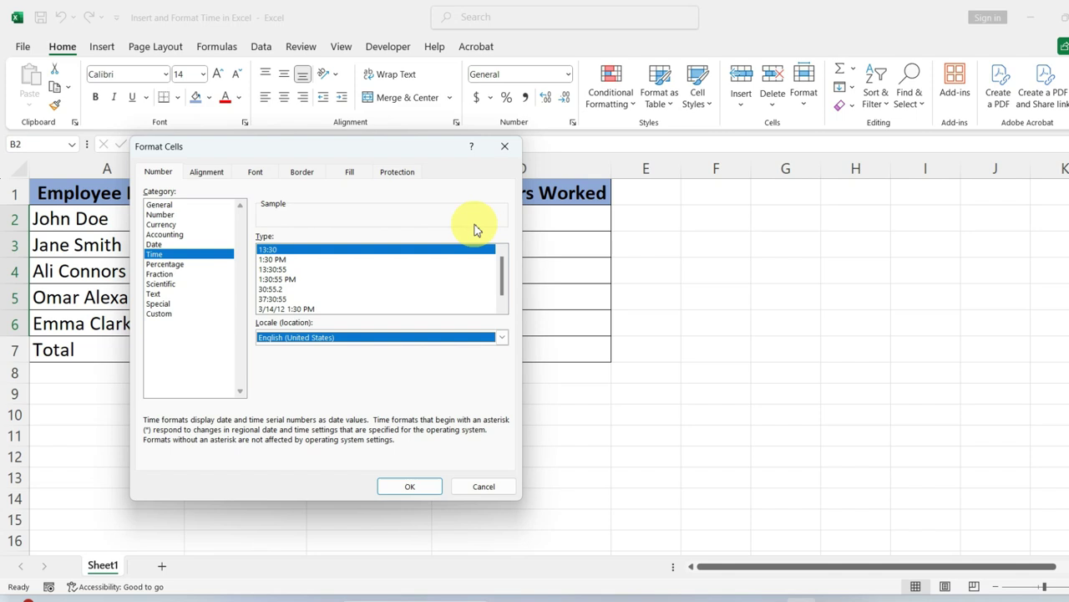
{"action": "left_click", "coordinate": [272, 260]}
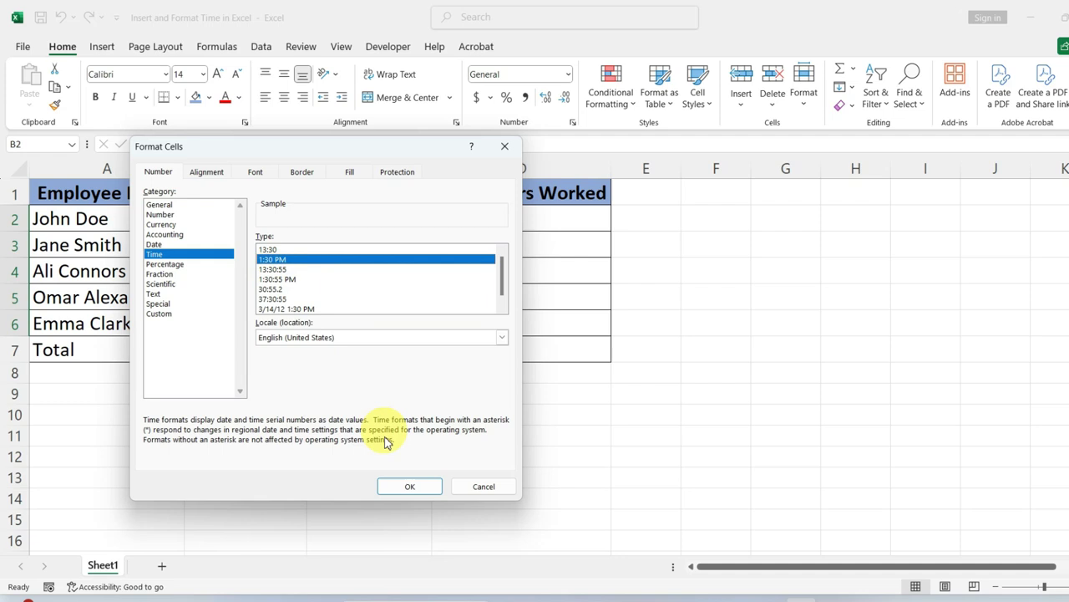
{"action": "left_click", "coordinate": [407, 485]}
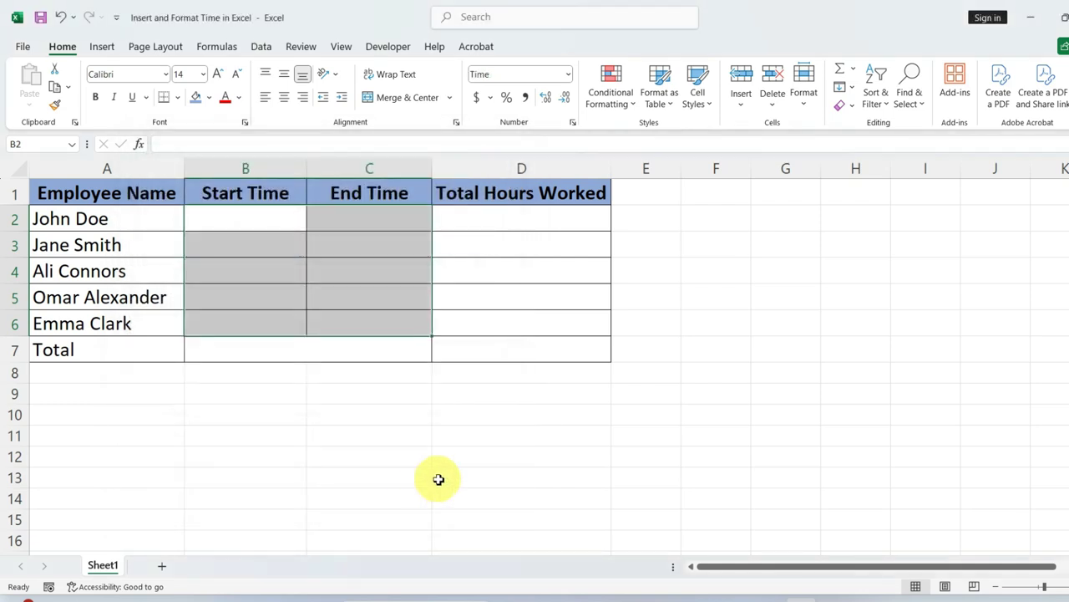
- Give the Total Hours Worked cells D2:D7, including the Total row, the 13:30 time format
{"action": "left_click", "coordinate": [386, 396]}
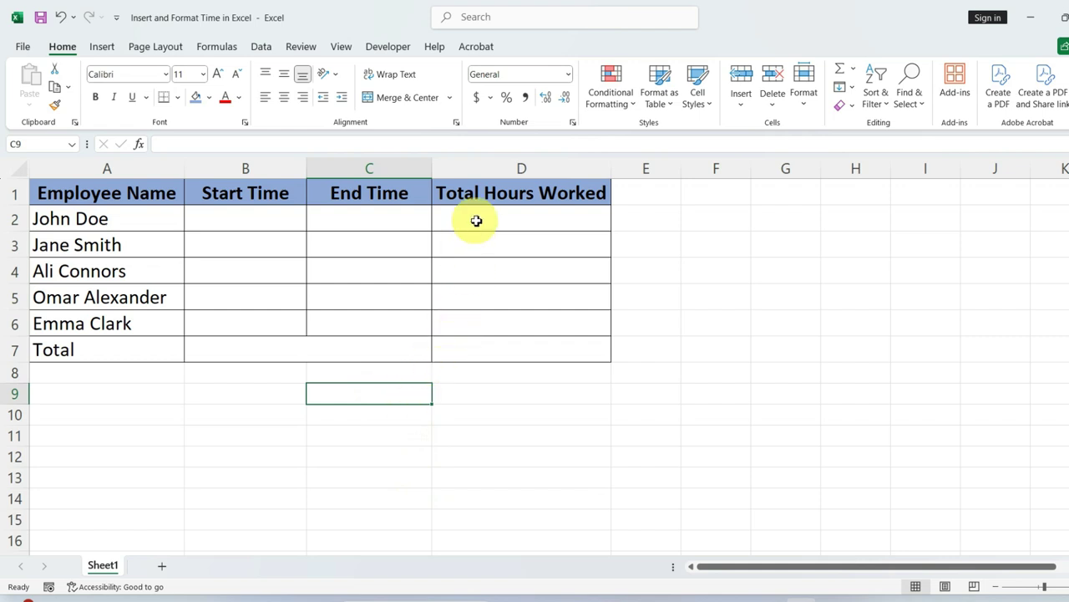
{"action": "left_click_drag", "start_coordinate": [477, 218], "coordinate": [502, 348]}
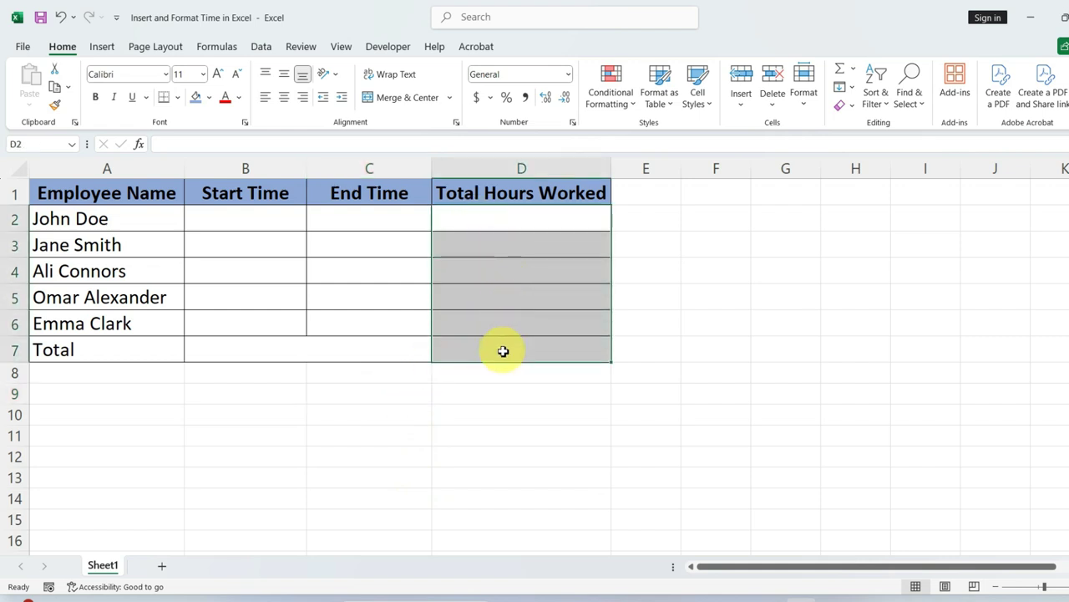
{"action": "right_click", "coordinate": [504, 355]}
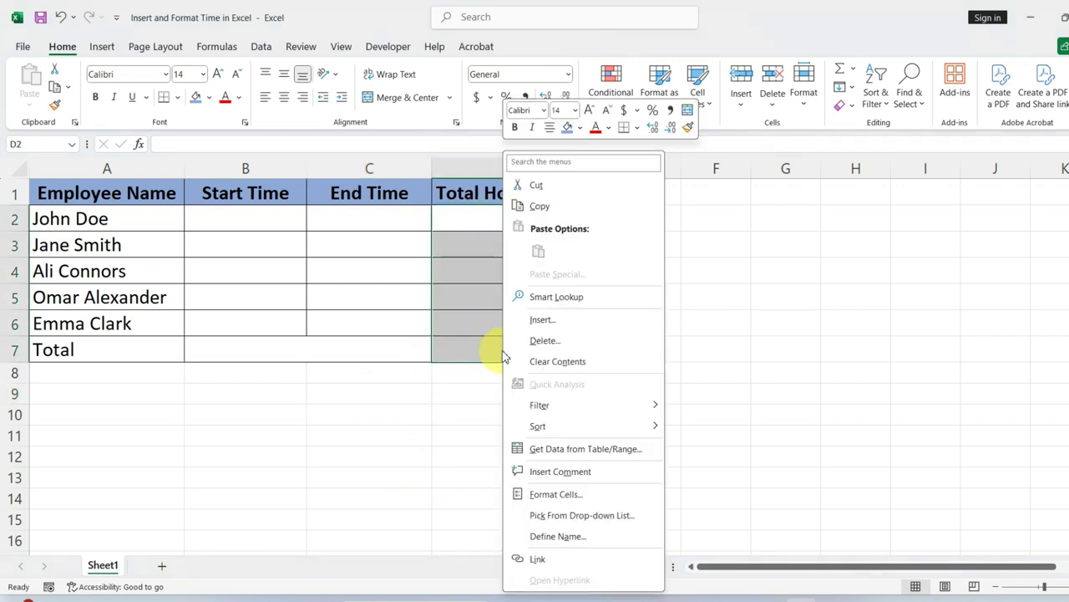
{"action": "left_click", "coordinate": [555, 495]}
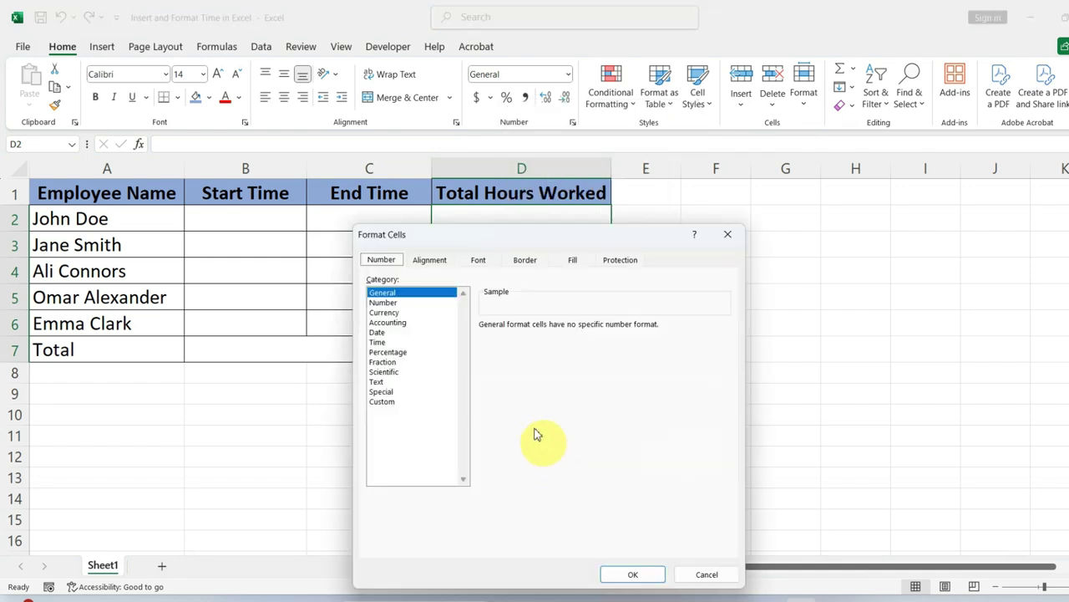
{"action": "left_click", "coordinate": [387, 345]}
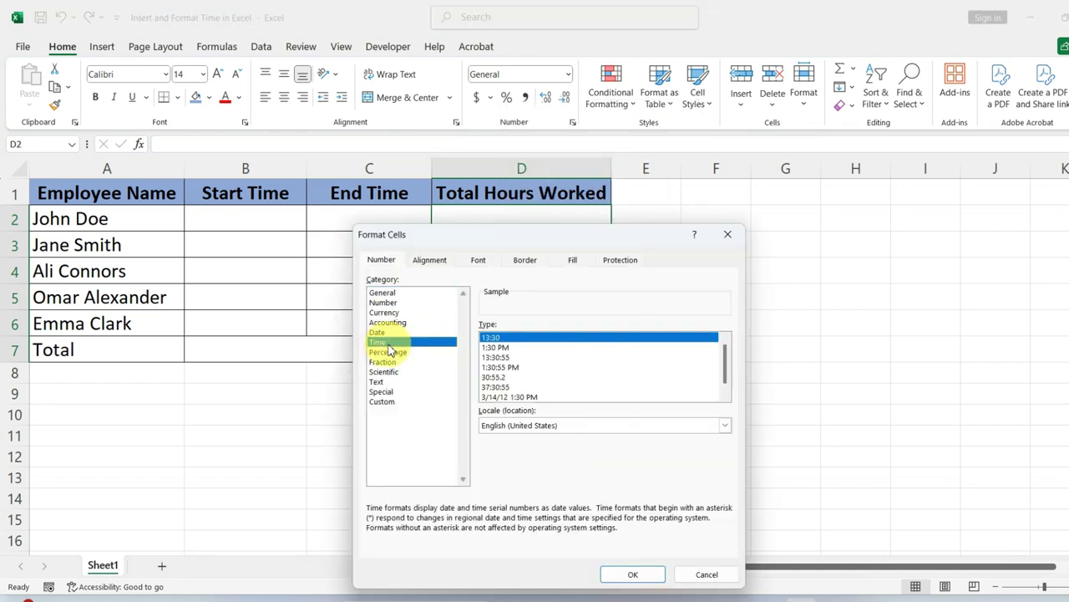
{"action": "left_click", "coordinate": [520, 339]}
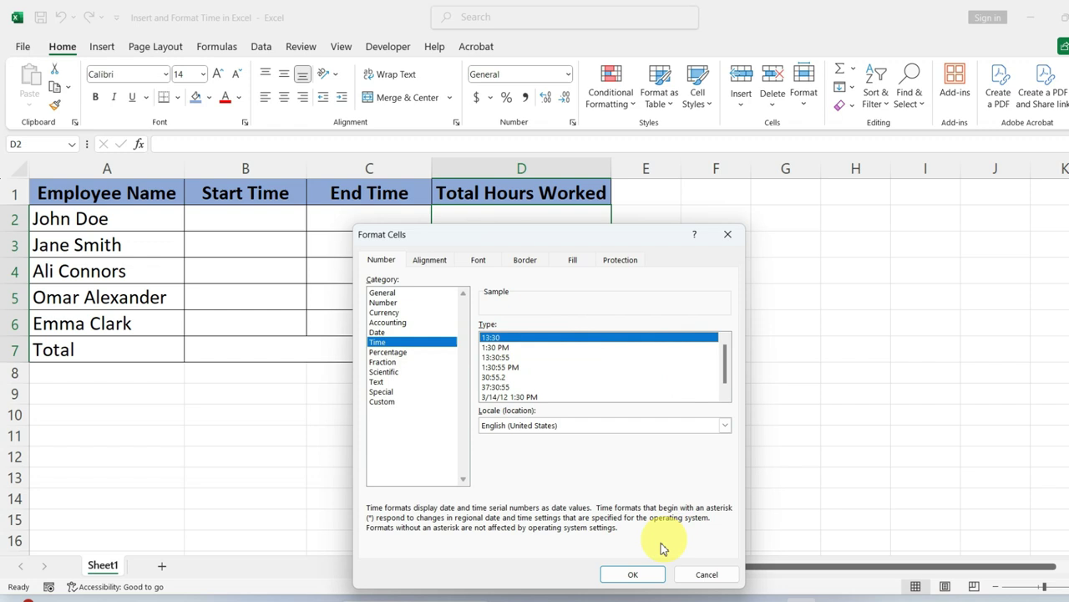
{"action": "left_click", "coordinate": [633, 574]}
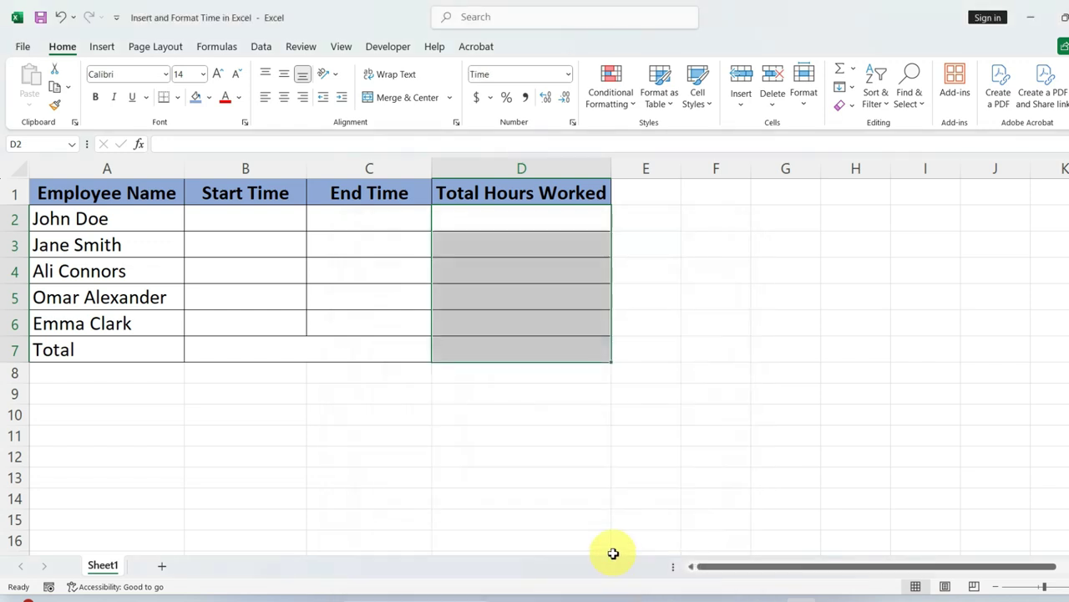
{"action": "left_click", "coordinate": [378, 397]}
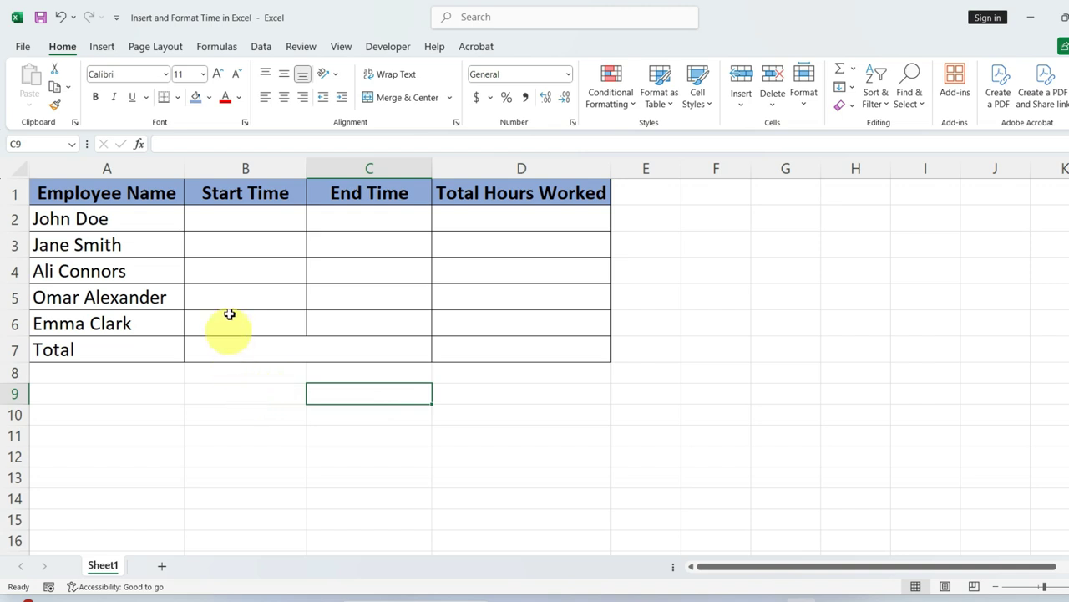
- Enter 8 as John Doe's start time in B2 and check the result
{"action": "left_click", "coordinate": [234, 221]}
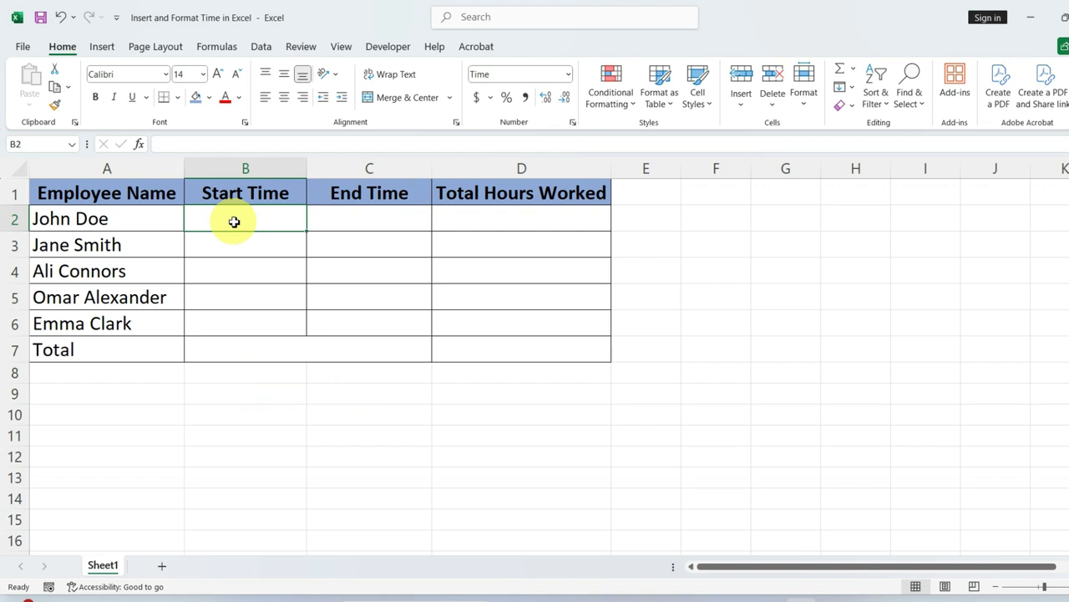
{"action": "type", "text": "8"}
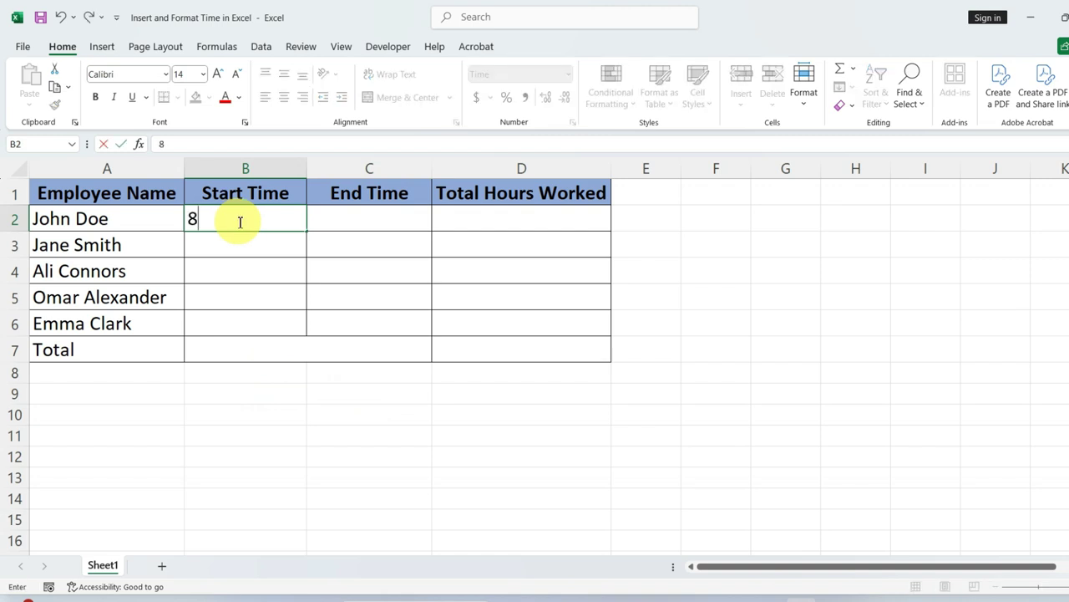
{"action": "key", "text": "Return"}
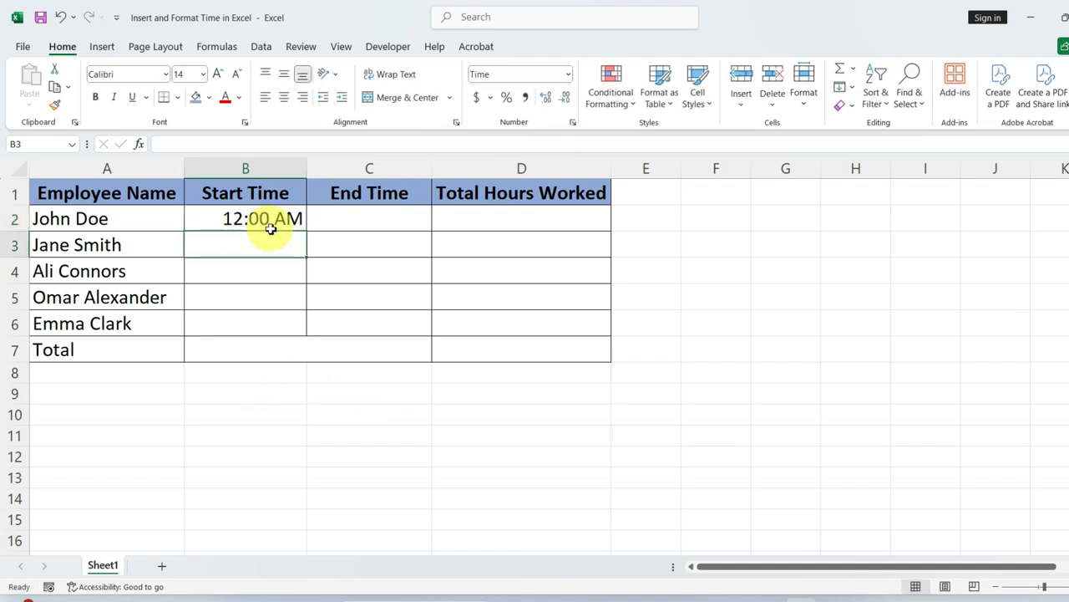
{"action": "left_click", "coordinate": [261, 219]}
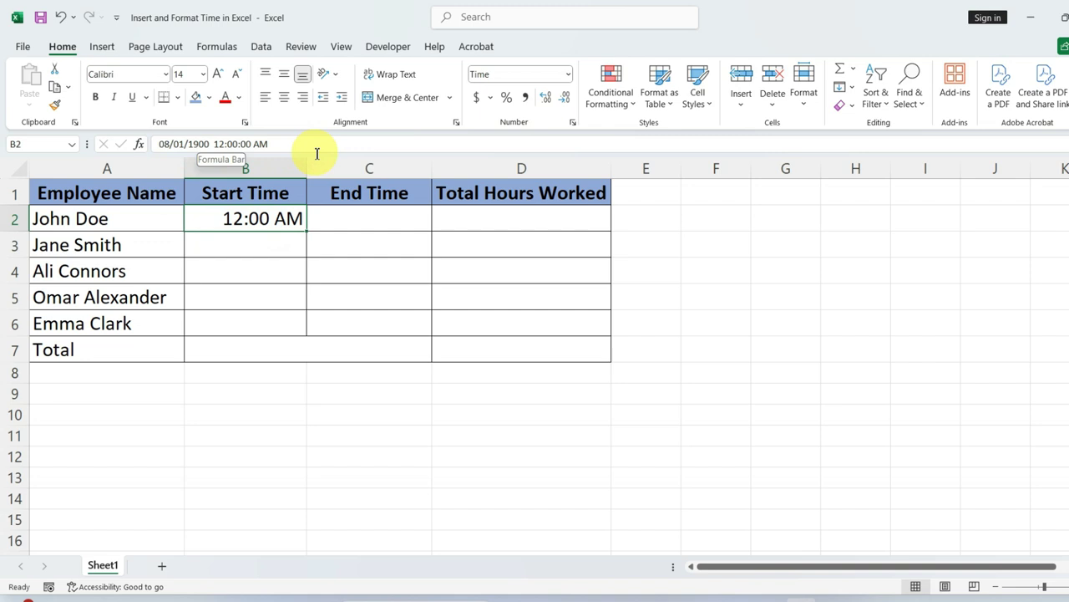
- Clear the wrong 12:00 AM entry from B2 and re-enter it as 8:00
{"action": "triple_click", "coordinate": [259, 219]}
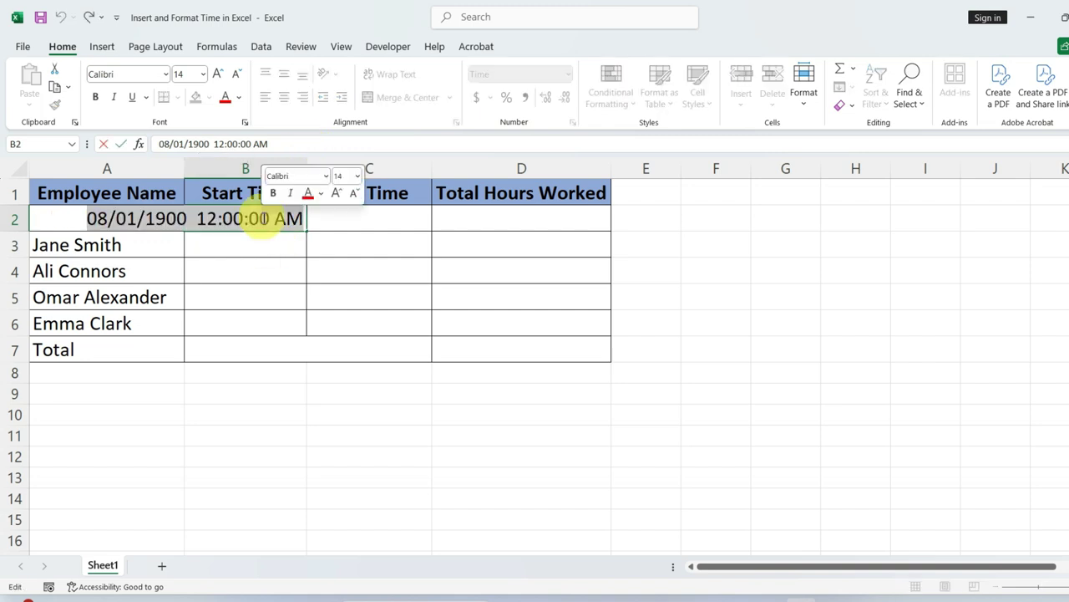
{"action": "key", "text": "Delete"}
{"action": "key", "text": "ctrl+Return"}
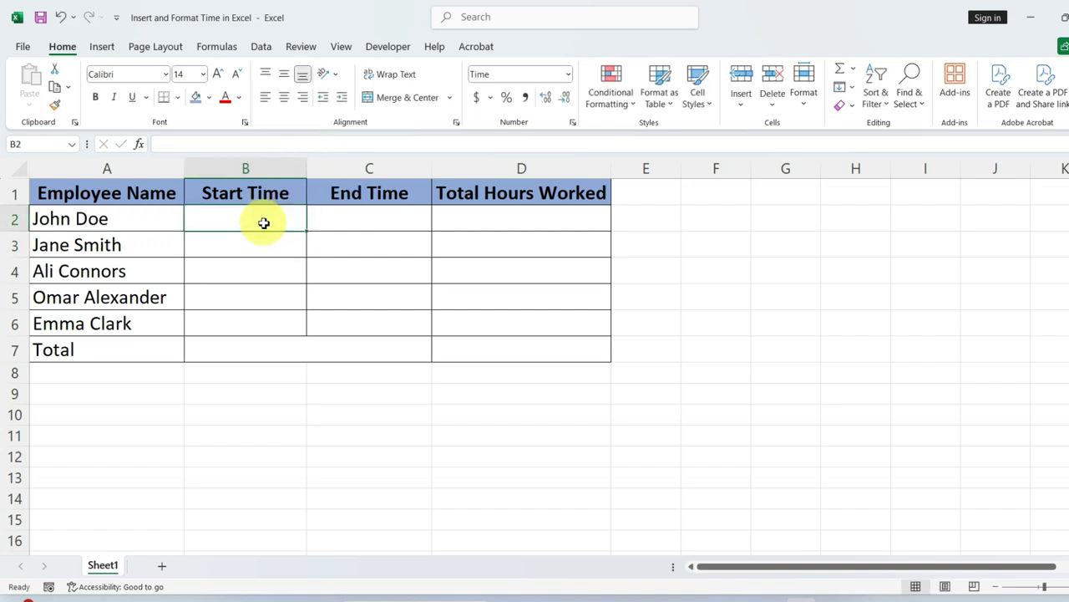
{"action": "type", "text": "8"}
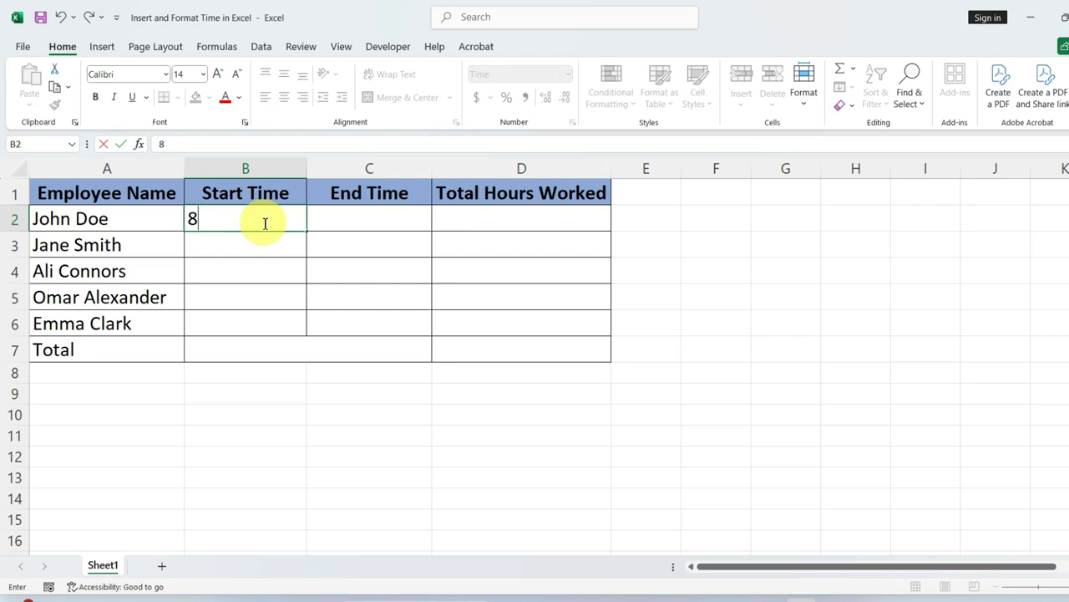
{"action": "type", "text": ":00"}
{"action": "key", "text": "Return"}
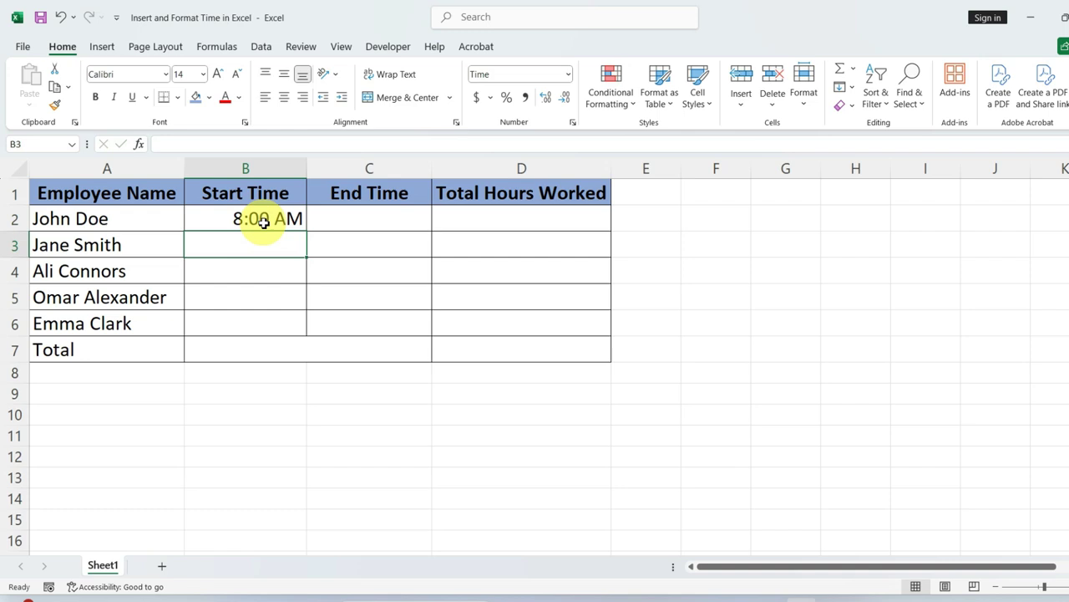
{"action": "left_click", "coordinate": [263, 220]}
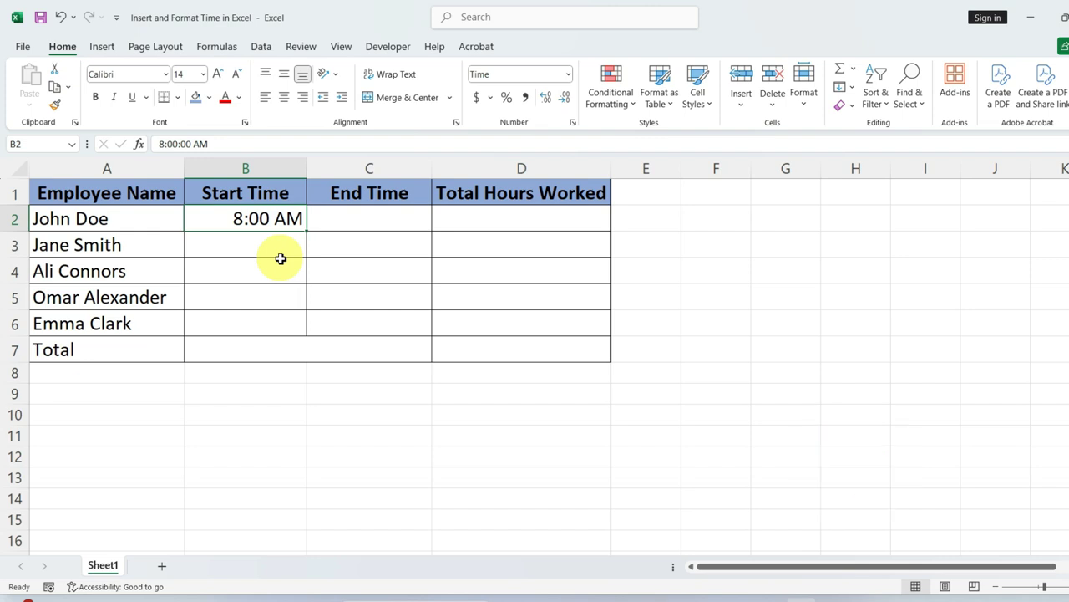
- Enter John Doe's end time in C2 as 16:30, then replace it with 4:30 PM
{"action": "left_click", "coordinate": [346, 218]}
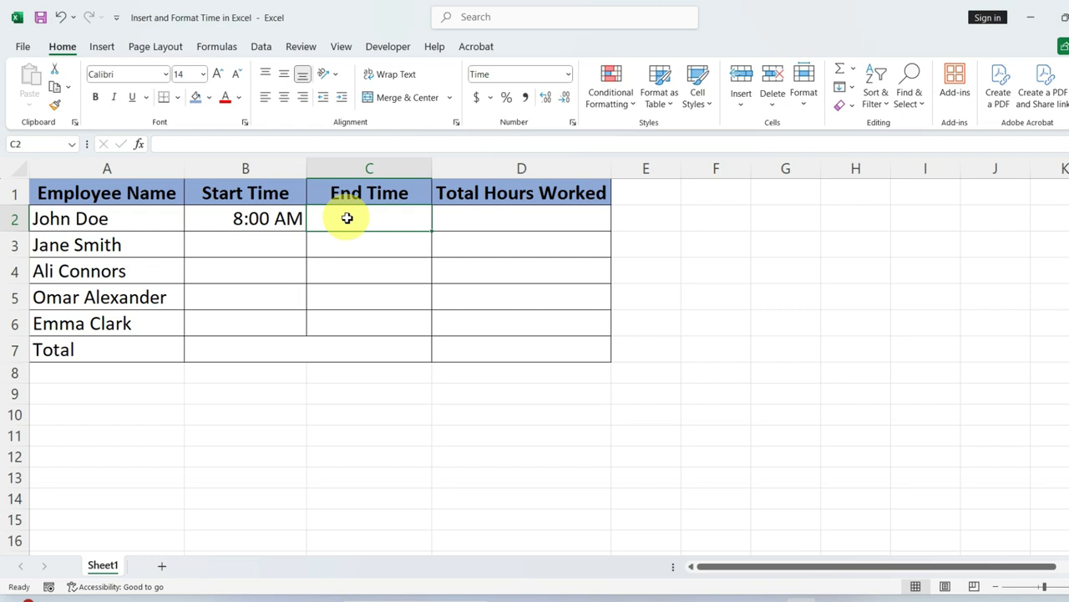
{"action": "type", "text": "16:30"}
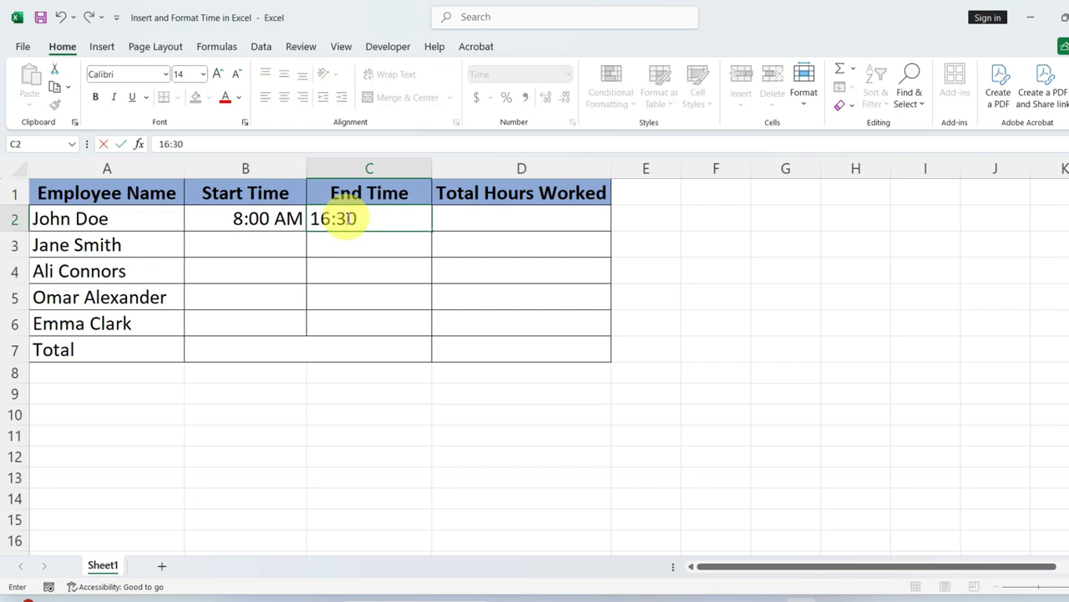
{"action": "key", "text": "Return"}
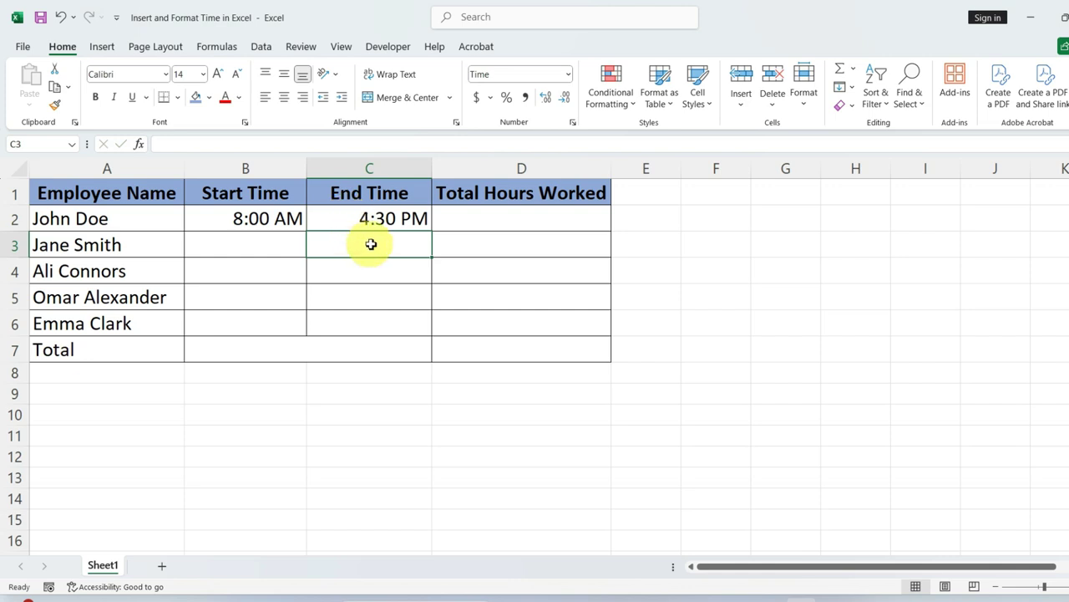
{"action": "left_click", "coordinate": [359, 218]}
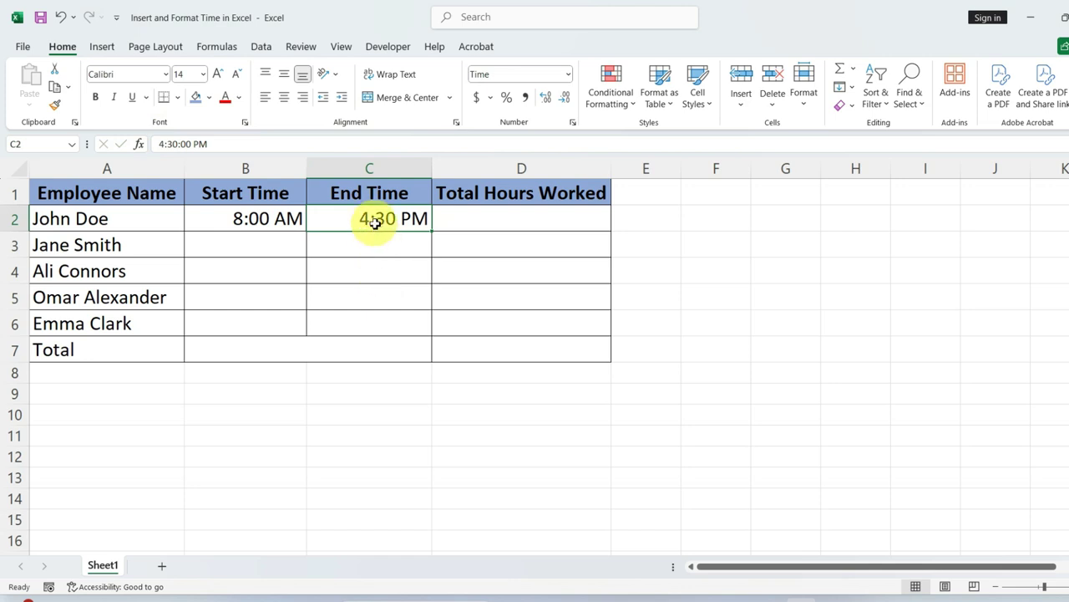
{"action": "key", "text": "Delete"}
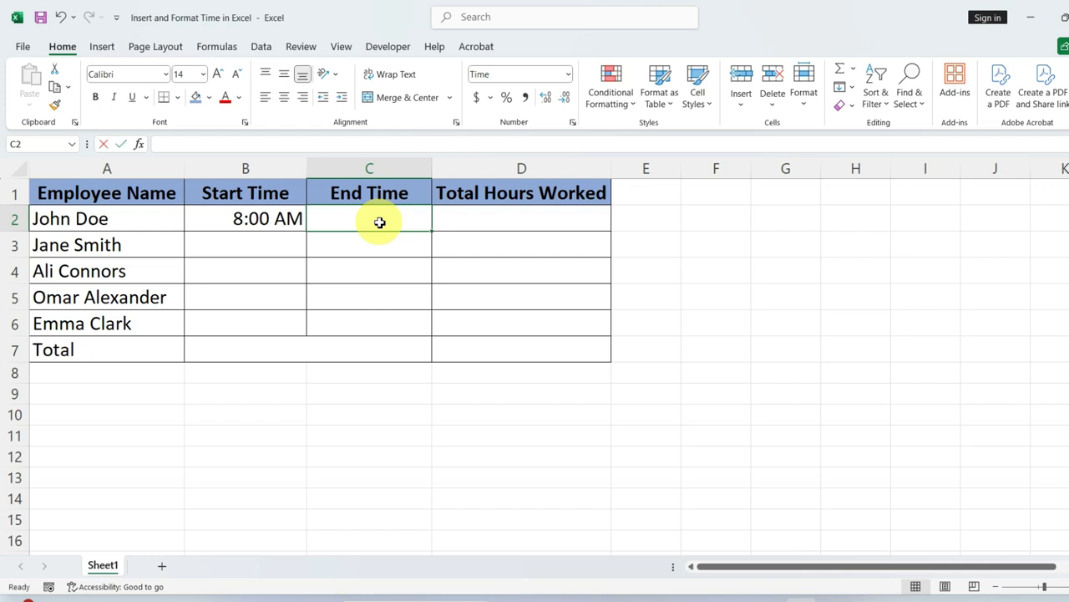
{"action": "type", "text": "4:"}
{"action": "type", "text": "30 "}
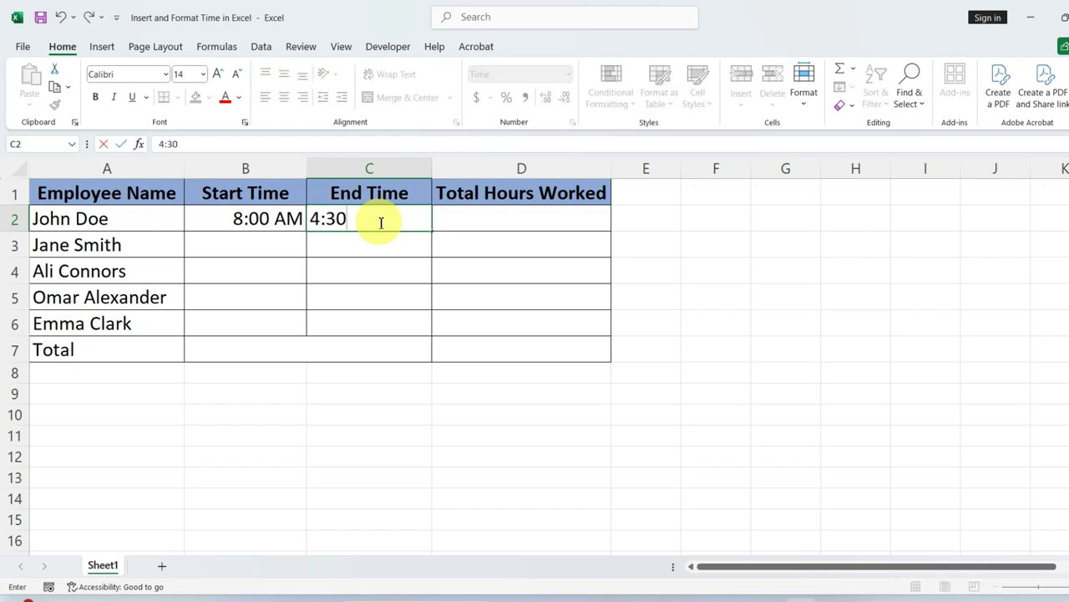
{"action": "type", "text": "PM"}
{"action": "key", "text": "ctrl+Return"}
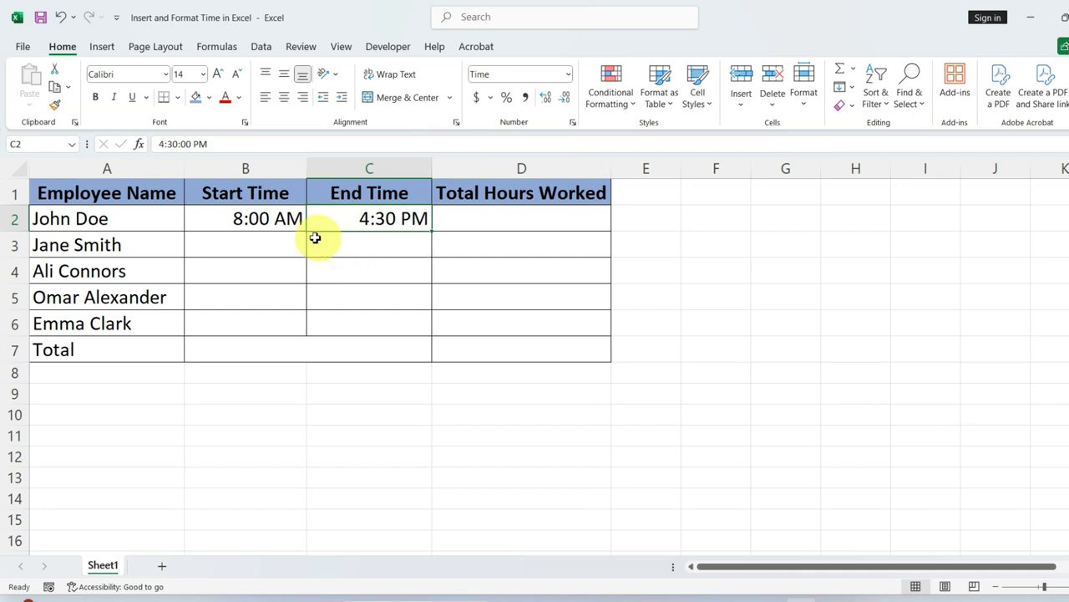
- Reformat B2:C6 with the 1:30:55 PM time type so times show seconds
{"action": "left_click_drag", "start_coordinate": [244, 218], "coordinate": [392, 320]}
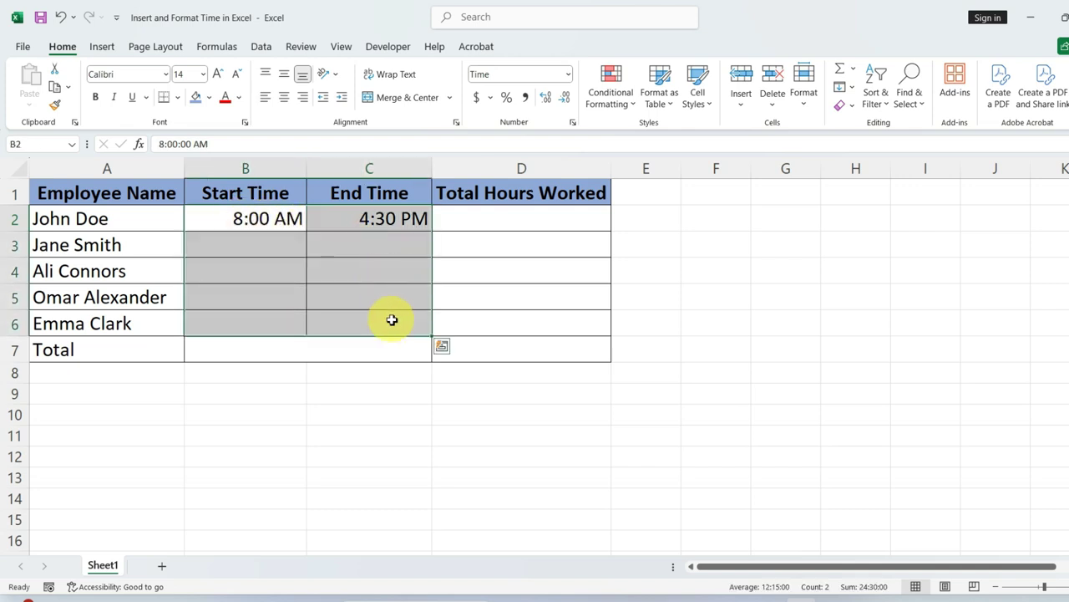
{"action": "right_click", "coordinate": [392, 320]}
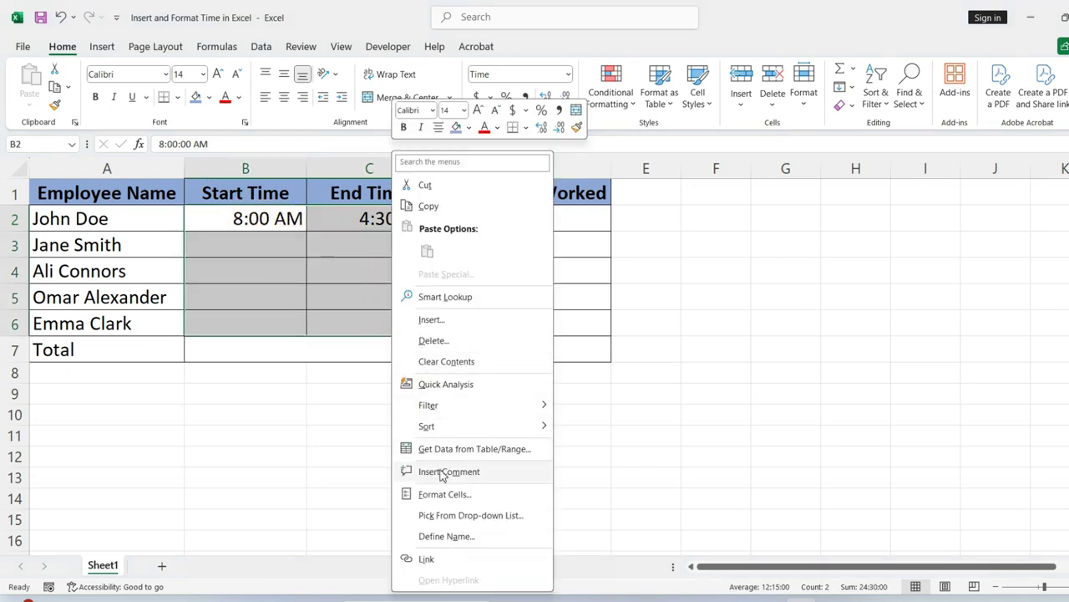
{"action": "left_click", "coordinate": [443, 494]}
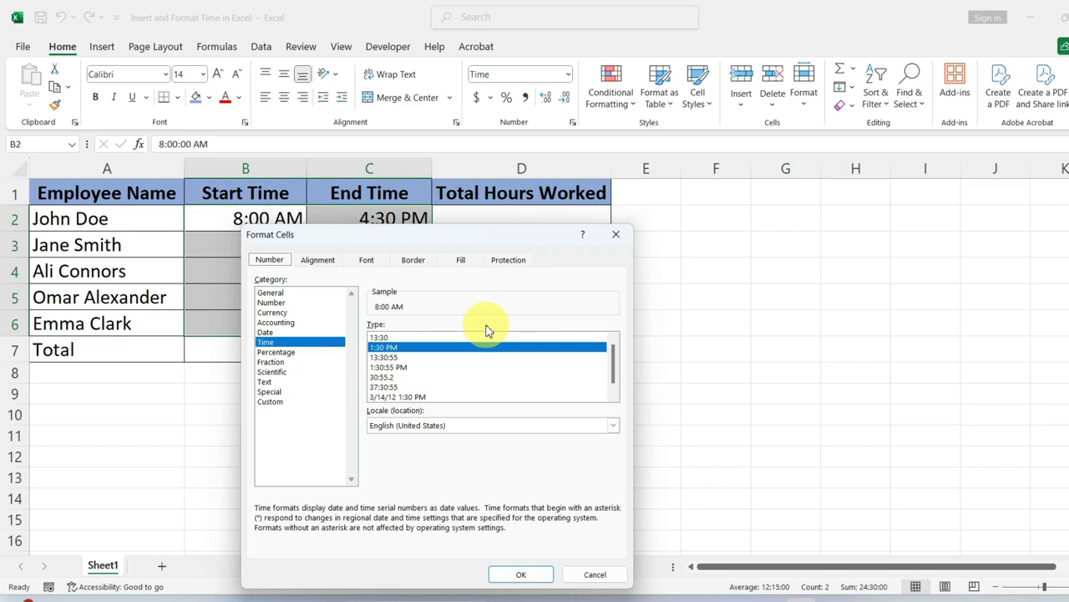
{"action": "left_click", "coordinate": [407, 368]}
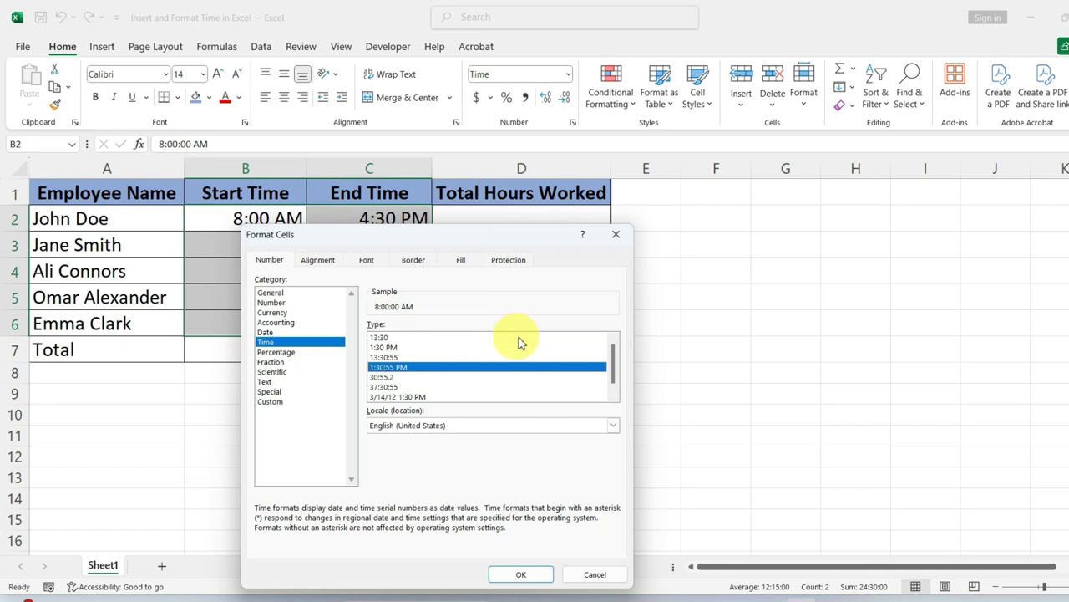
{"action": "left_click", "coordinate": [514, 575]}
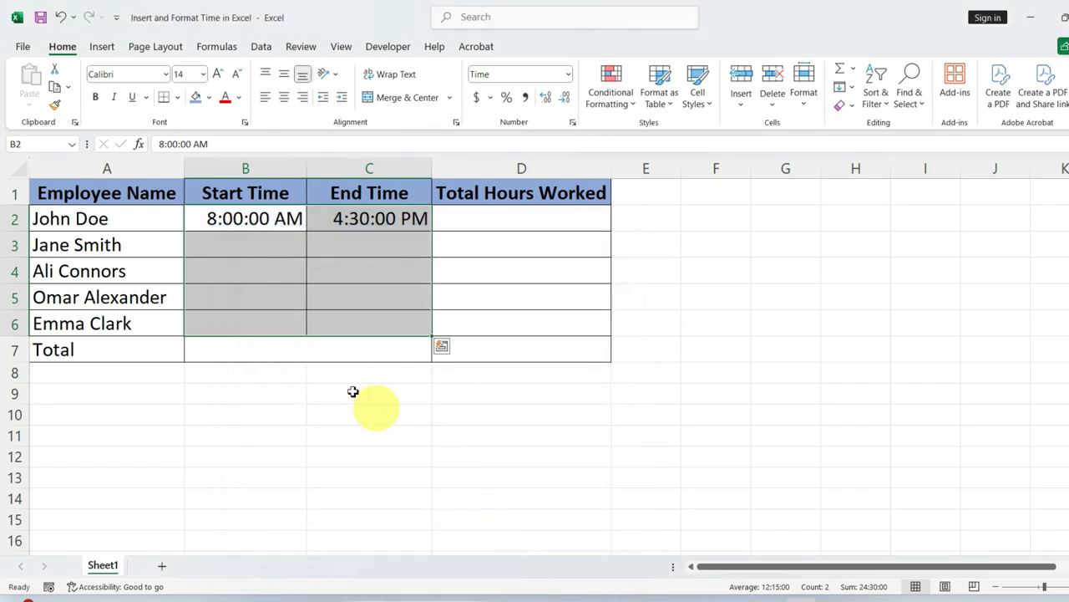
{"action": "left_click", "coordinate": [281, 304]}
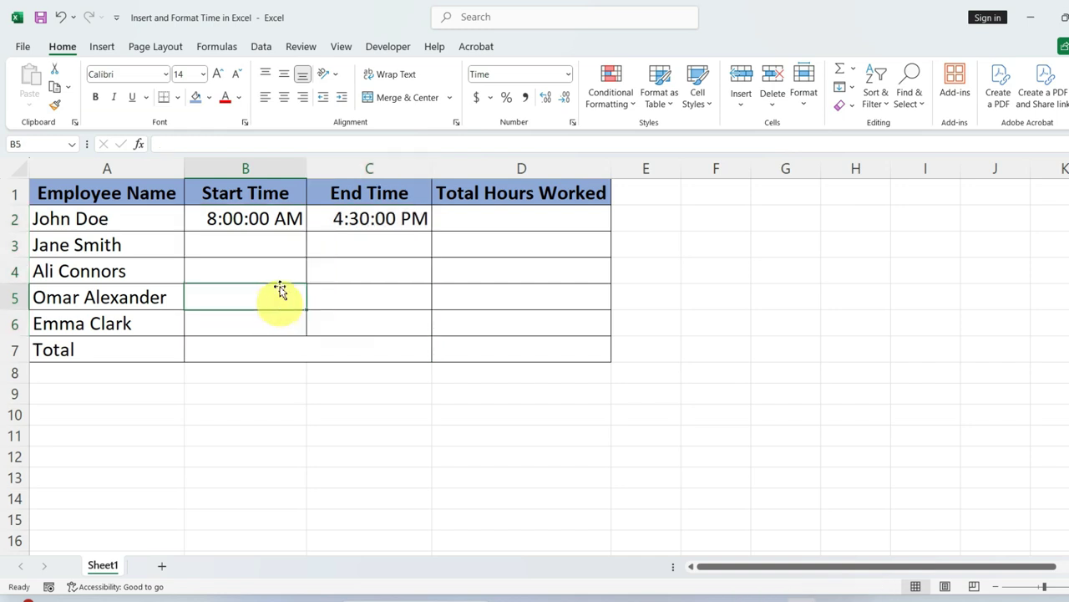